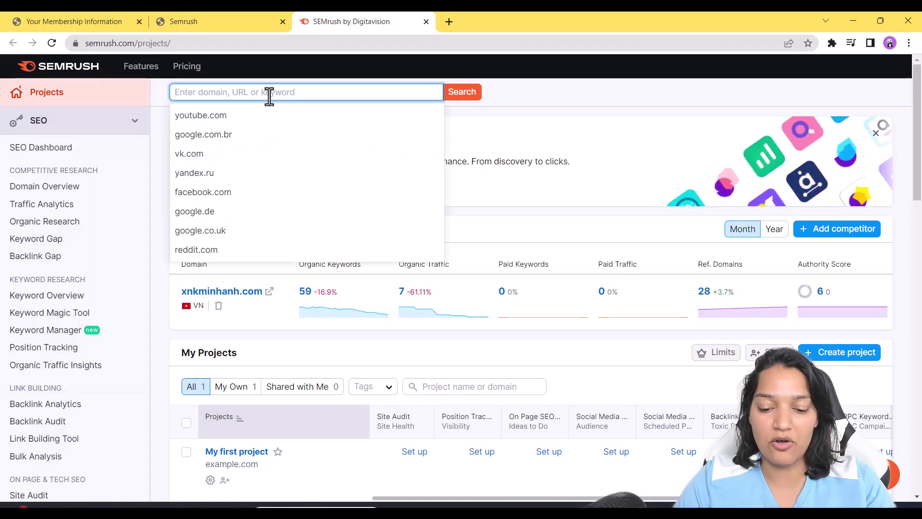
Search for the keyword "meditation" to open its Keyword Overview
type("m")
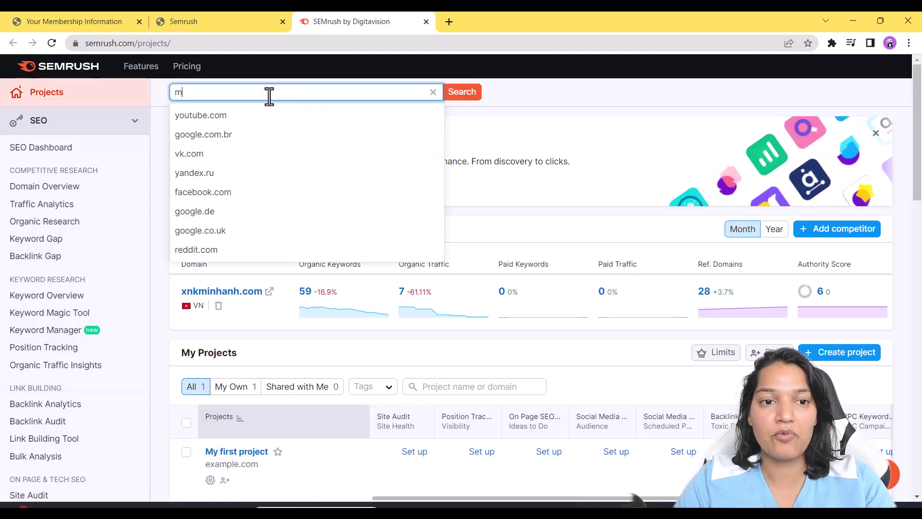
type("editatio")
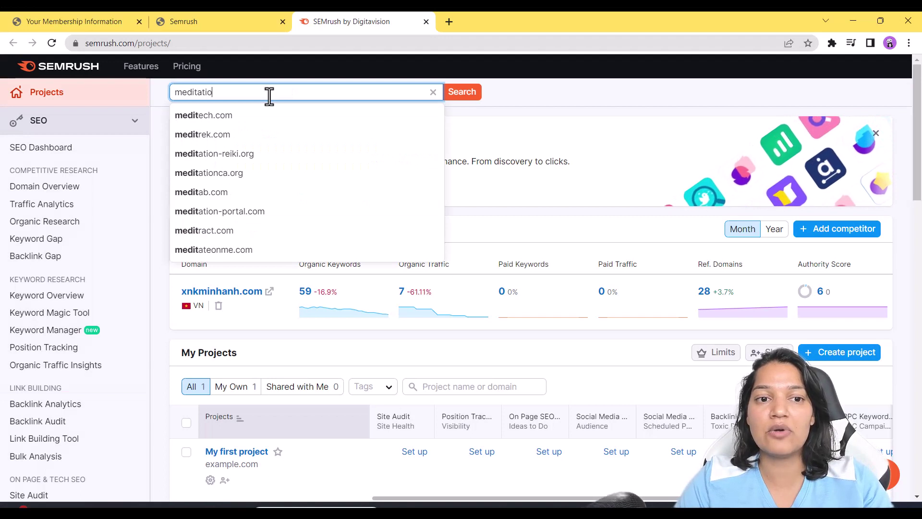
type("n")
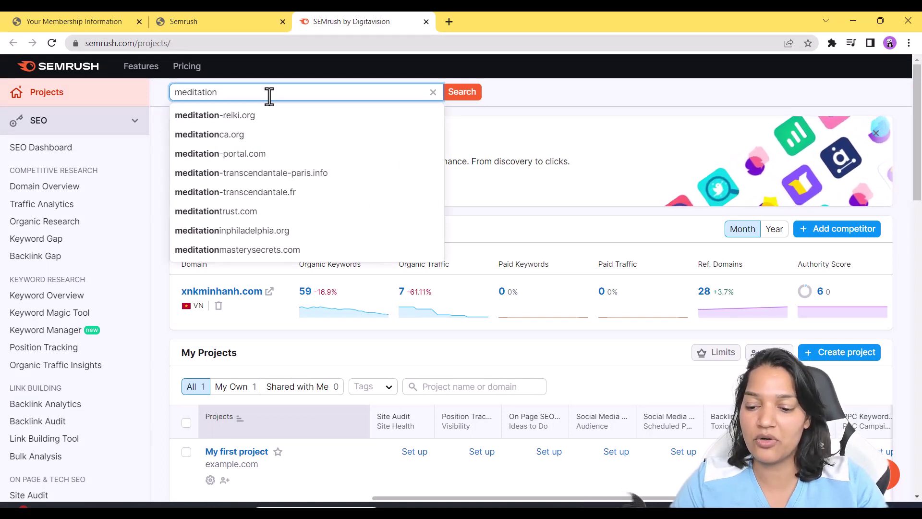
key("Return")
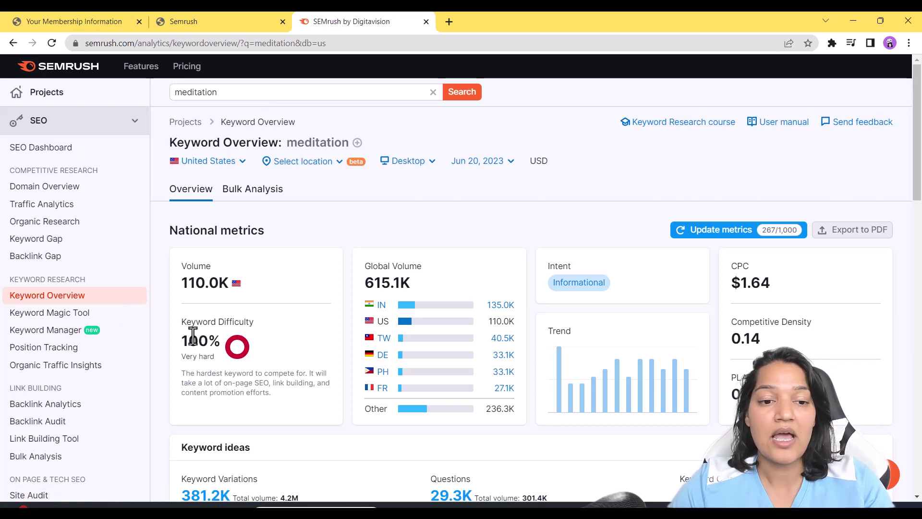
Review the Keyword ideas for "meditation" and open the full list of its keyword variations
mouse_move(197, 267)
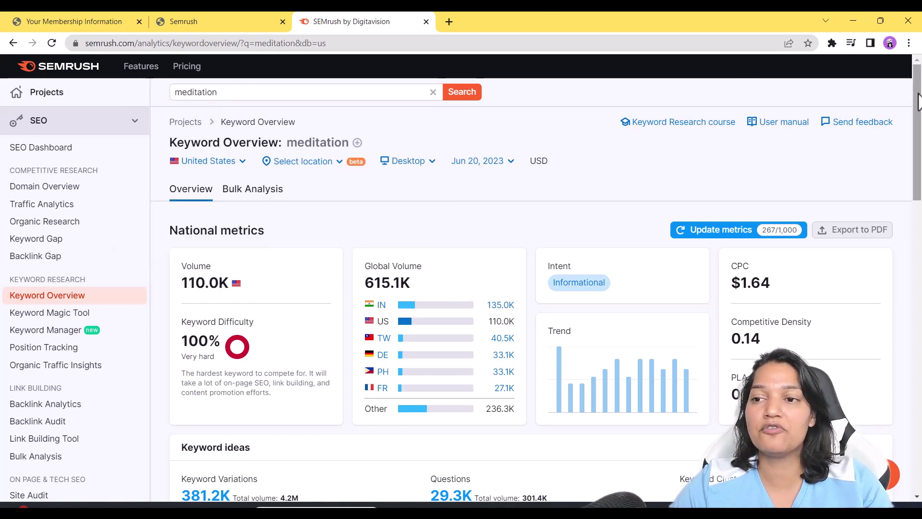
left_click_drag(918, 110, 913, 202)
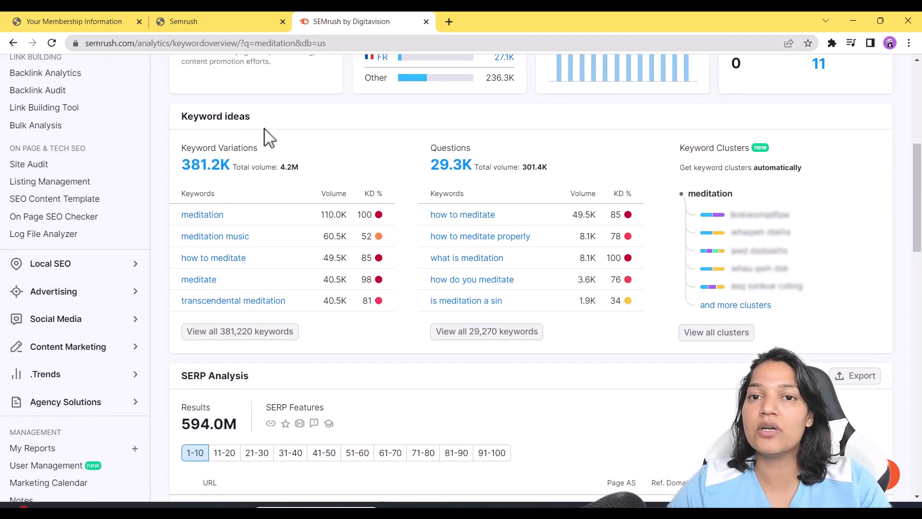
left_click_drag(181, 116, 255, 128)
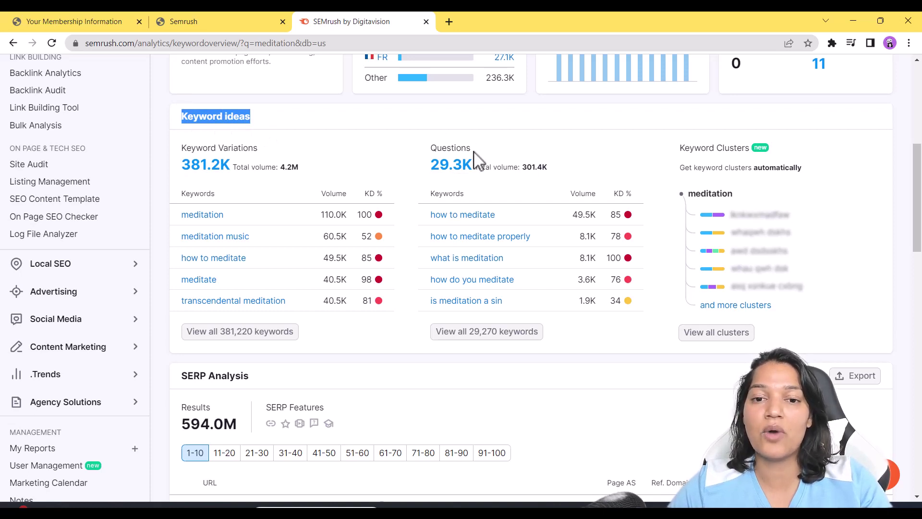
left_click_drag(471, 149, 435, 163)
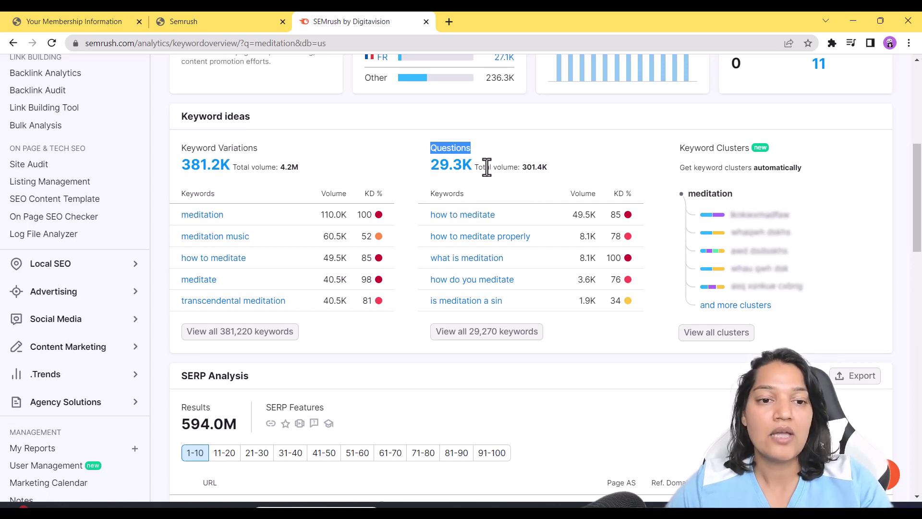
left_click_drag(182, 149, 259, 152)
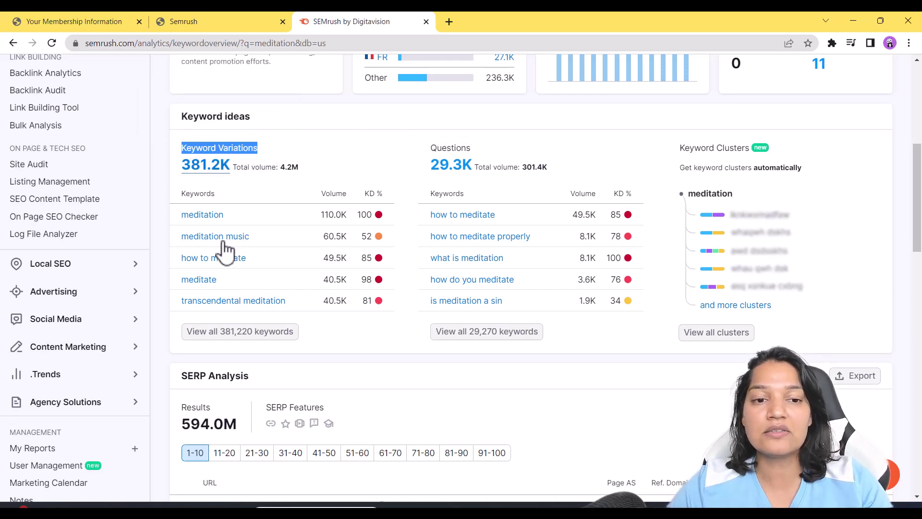
left_click(202, 334)
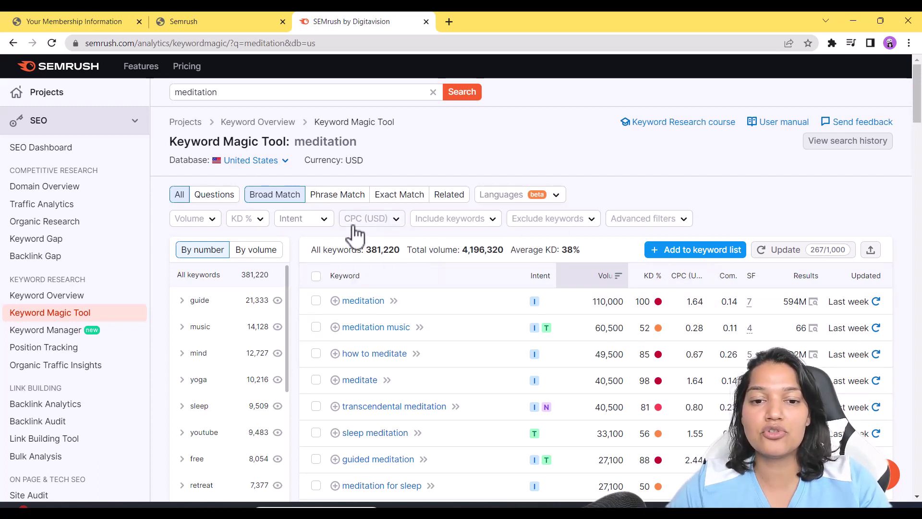
Filter the keyword list to a custom keyword difficulty range of up to 30%
left_click(250, 222)
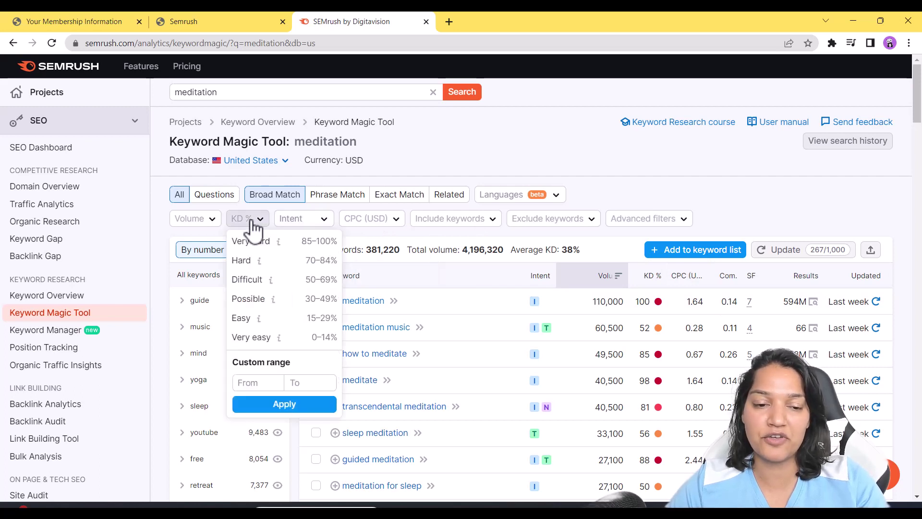
left_click(297, 383)
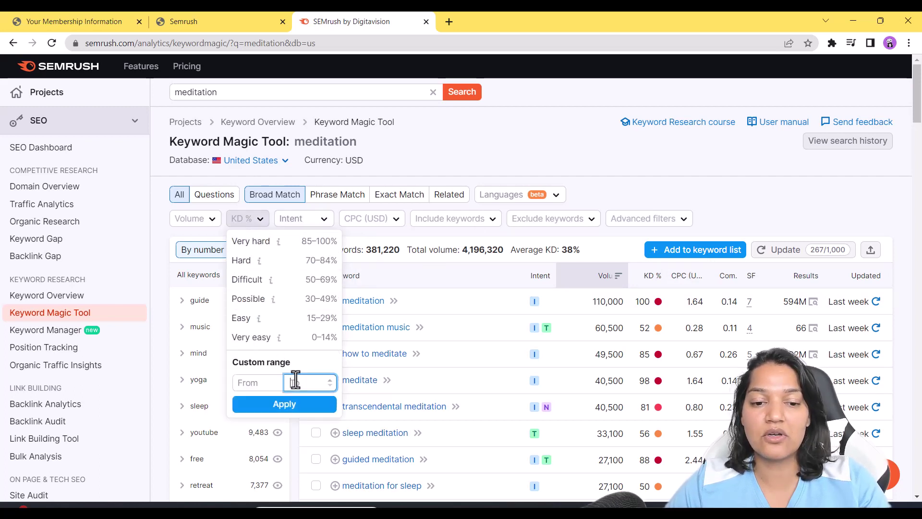
type("30")
left_click(296, 408)
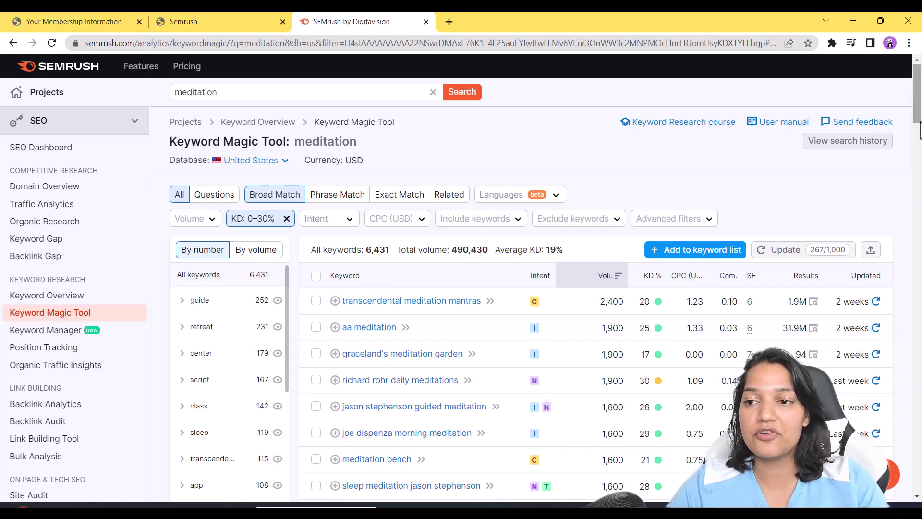
Copy the first keyword in the filtered results, "transcendental meditation mantras"
left_click_drag(918, 126, 918, 144)
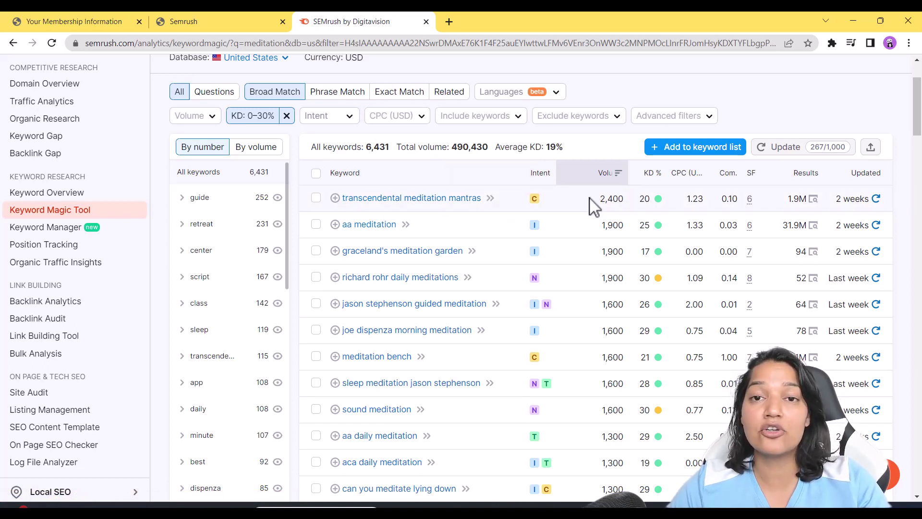
left_click_drag(593, 199, 632, 206)
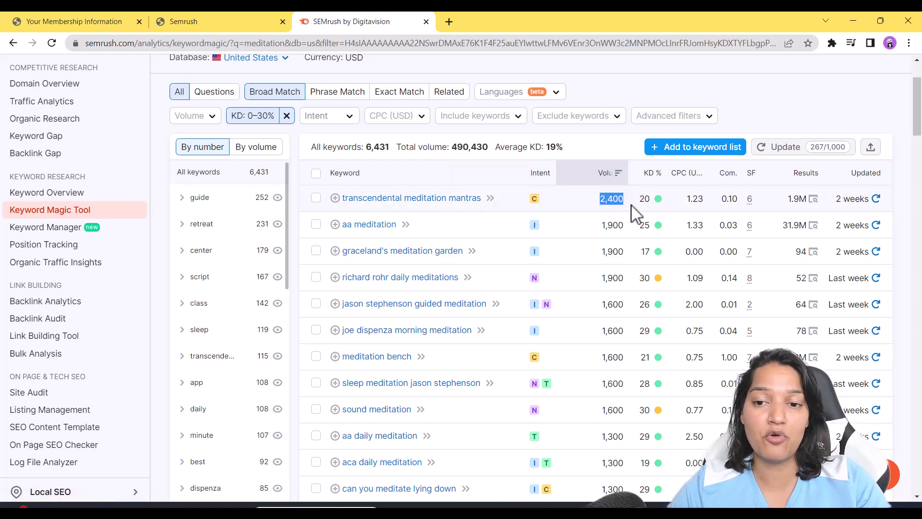
left_click(483, 204)
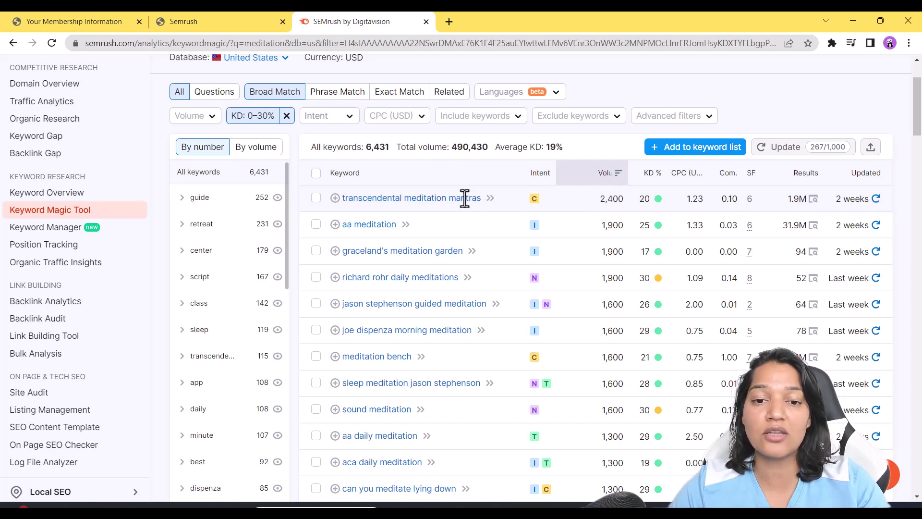
left_click_drag(482, 198, 343, 200)
key("ctrl+c")
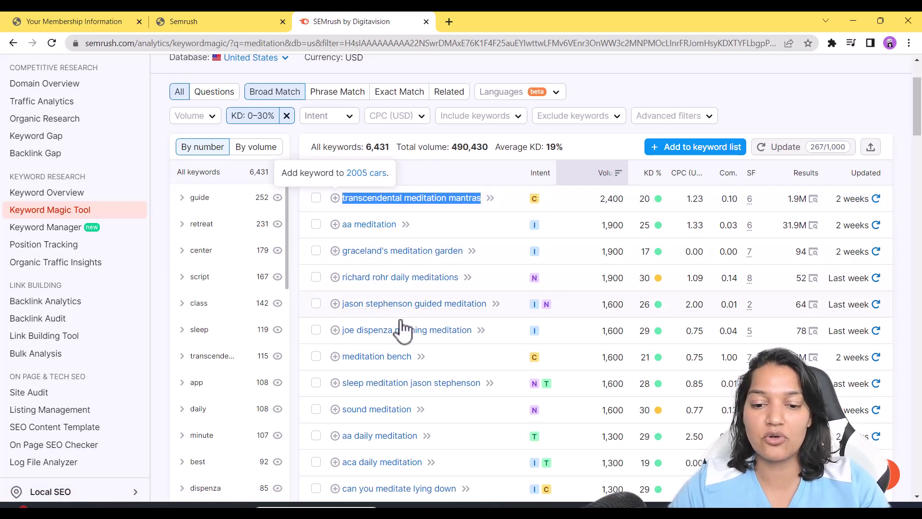
Open Notepad, paste the copied keyword "transcendental meditation mantras" as a note, and minimize the window
left_click(316, 507)
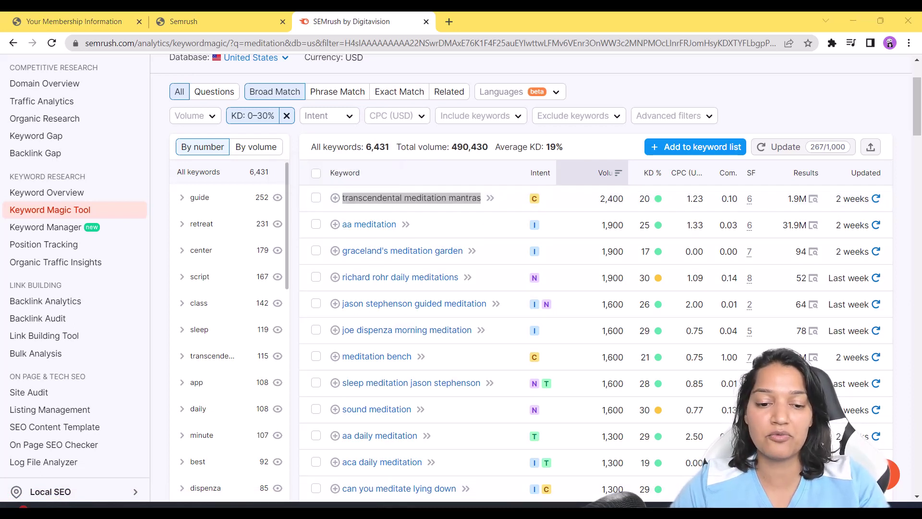
type("notep")
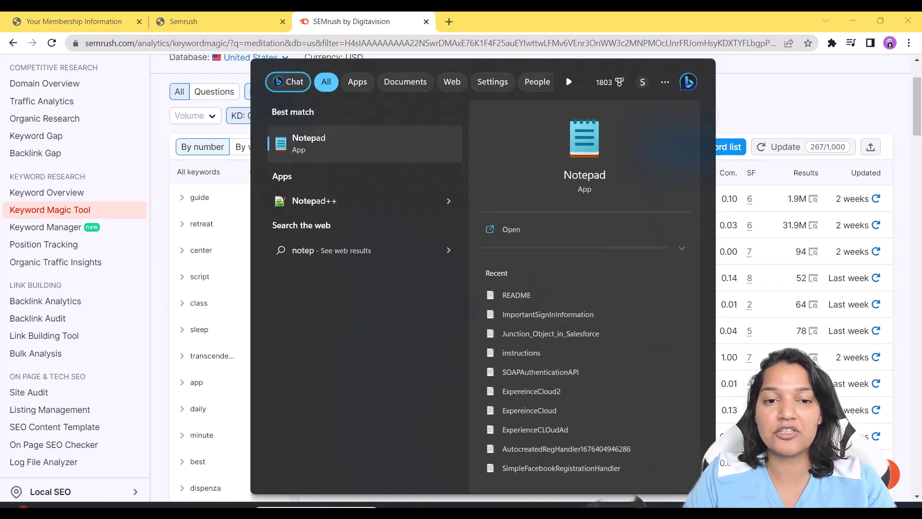
key("Escape")
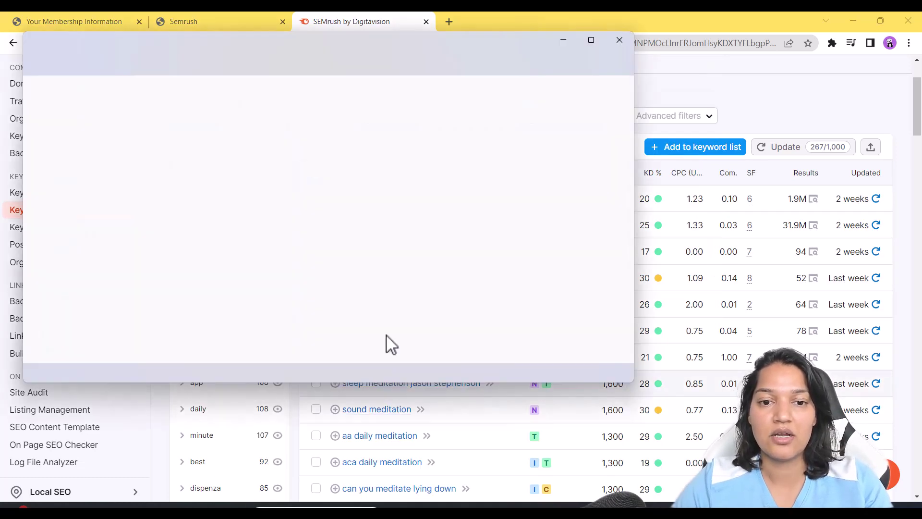
key("ctrl+v")
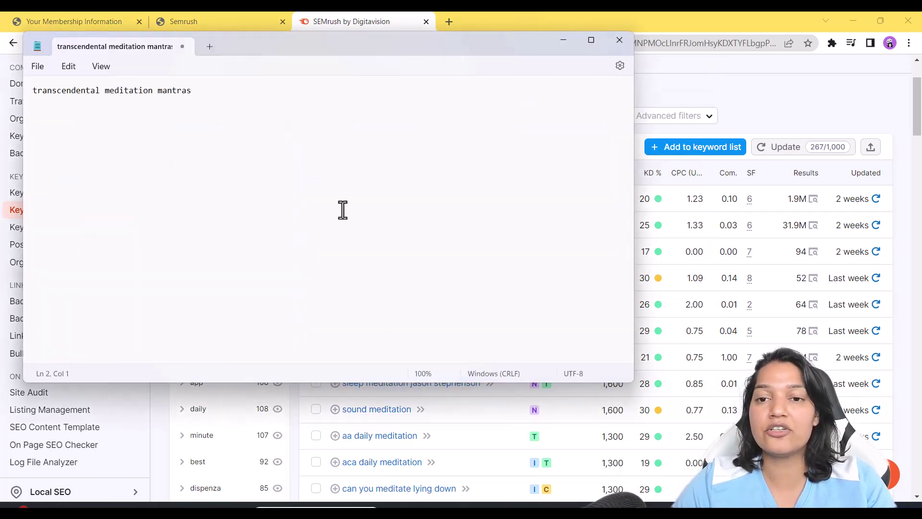
left_click(572, 40)
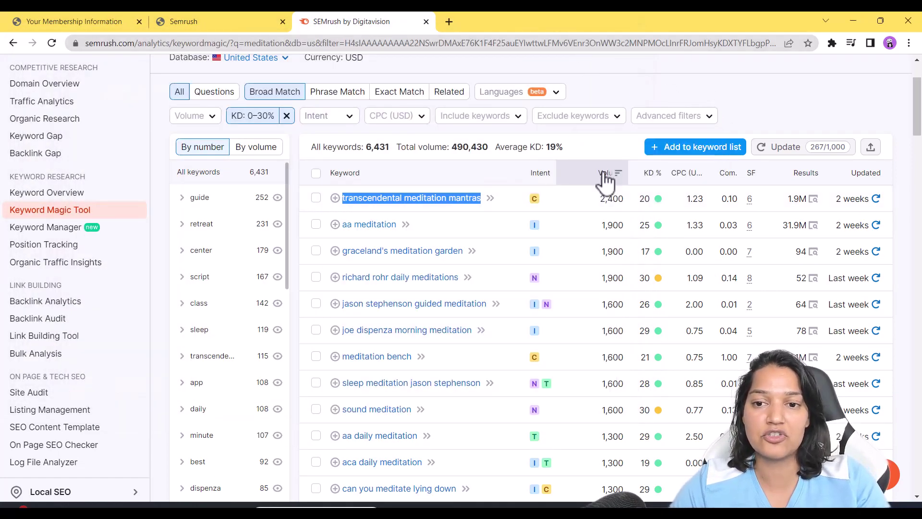
Filter the keyword list to a custom search volume range starting at 500
mouse_move(645, 204)
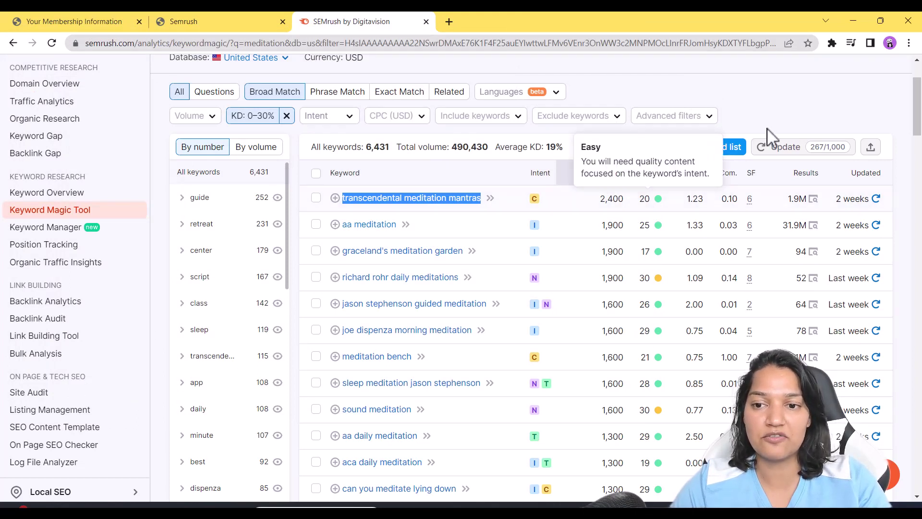
left_click(776, 103)
scroll(919, 127, "down", 1)
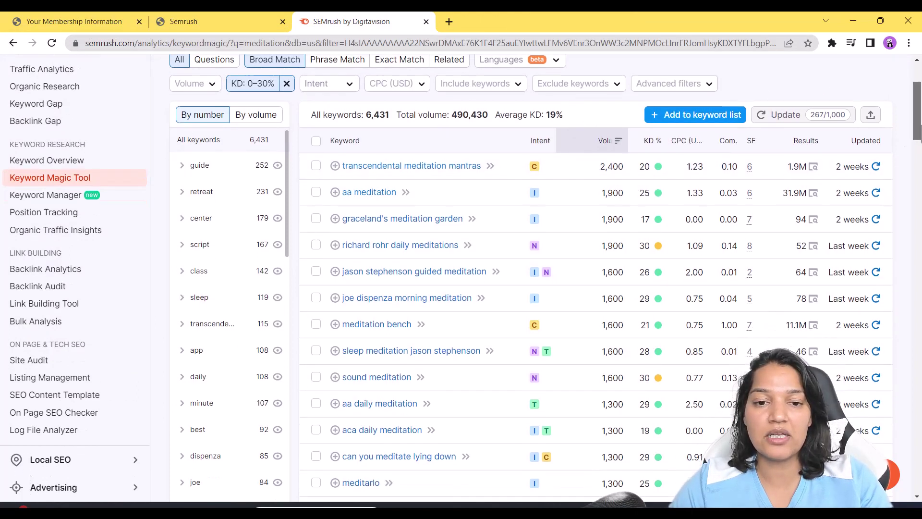
scroll(920, 126, "up", 2)
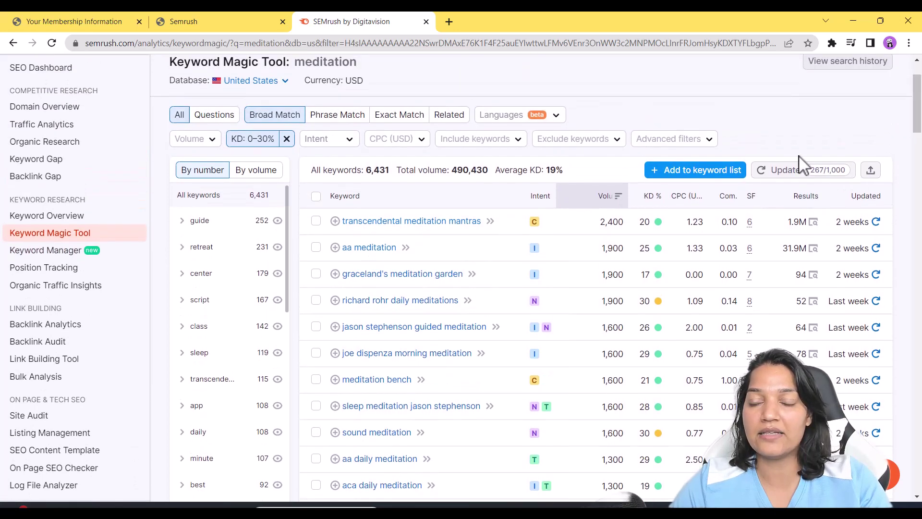
left_click(212, 140)
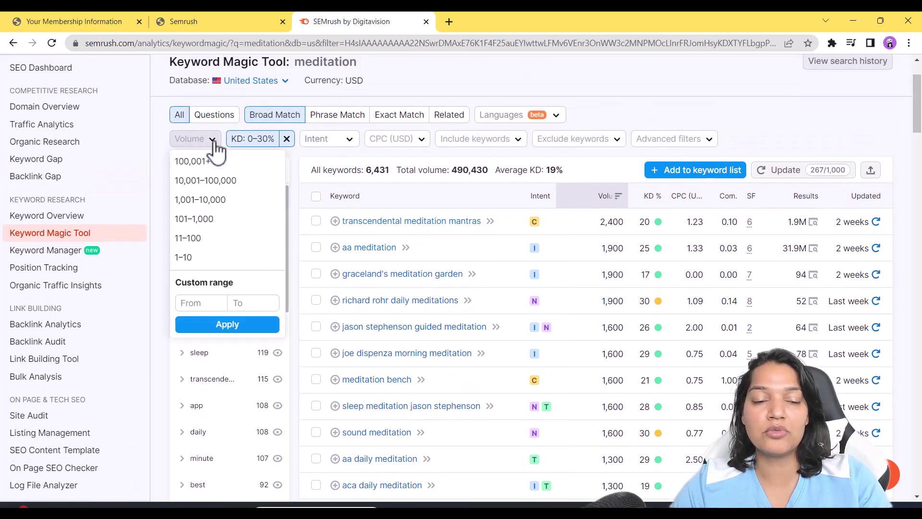
left_click(203, 305)
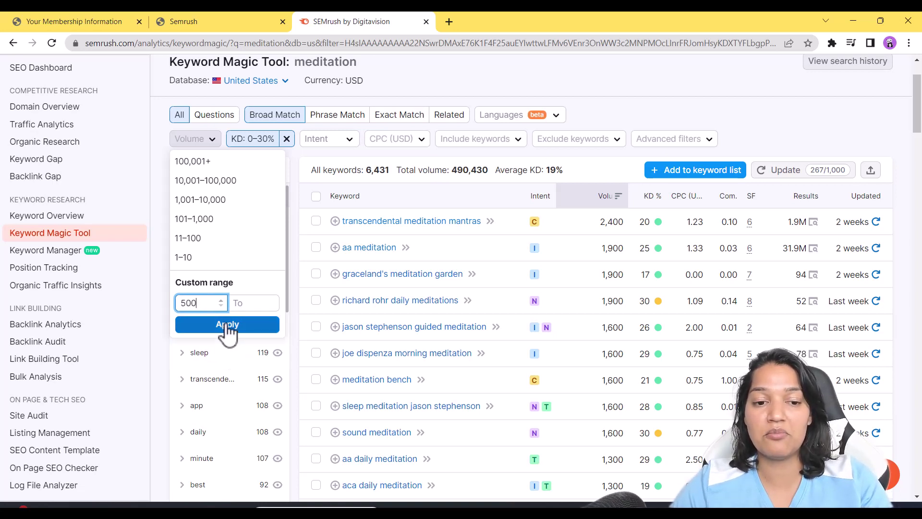
left_click(228, 325)
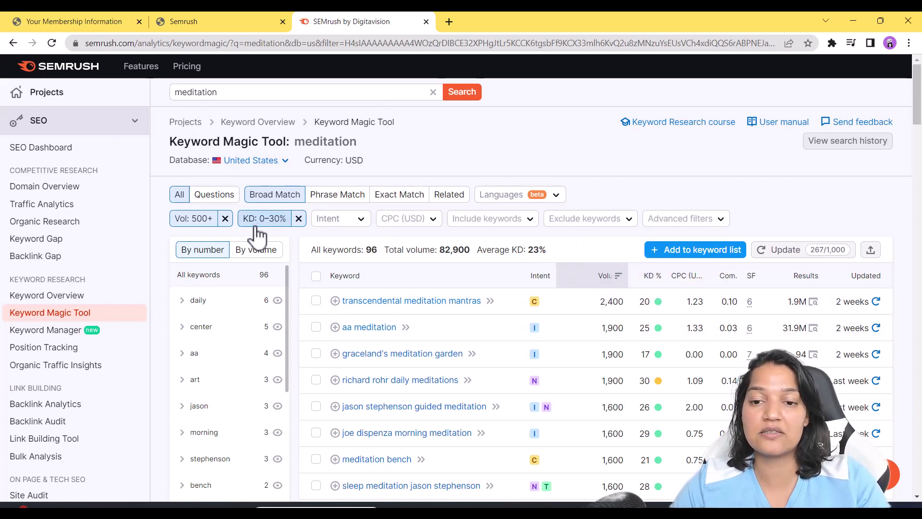
Open the overview of "transcendental meditation mantras" in a new browser tab and switch to it
scroll(269, 222, "down", 1)
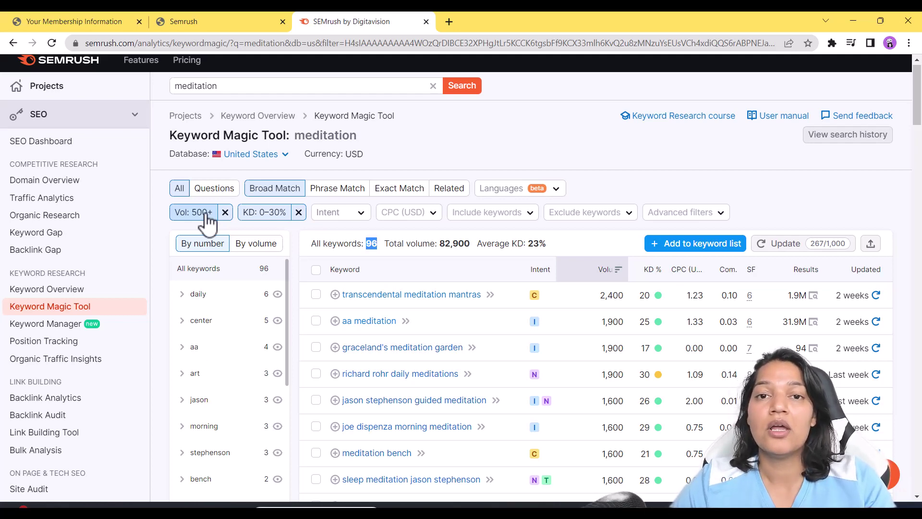
scroll(208, 222, "down", 2)
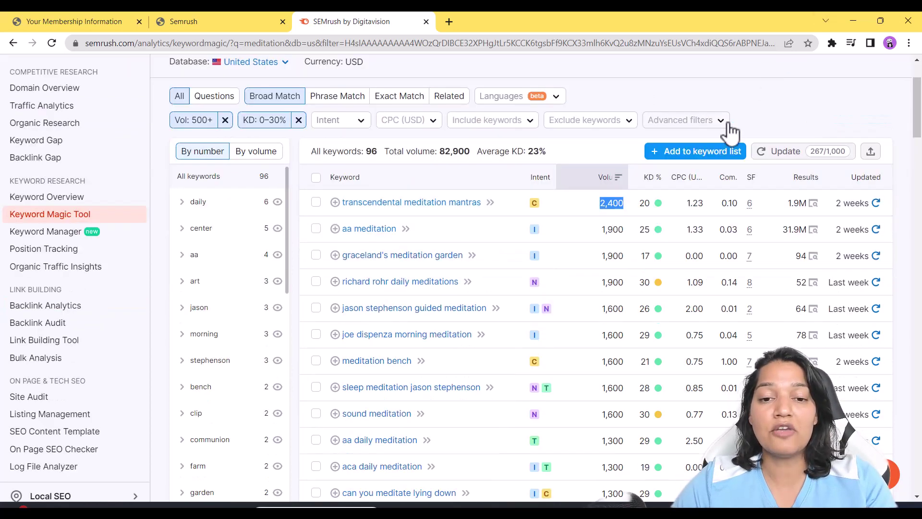
right_click(415, 205)
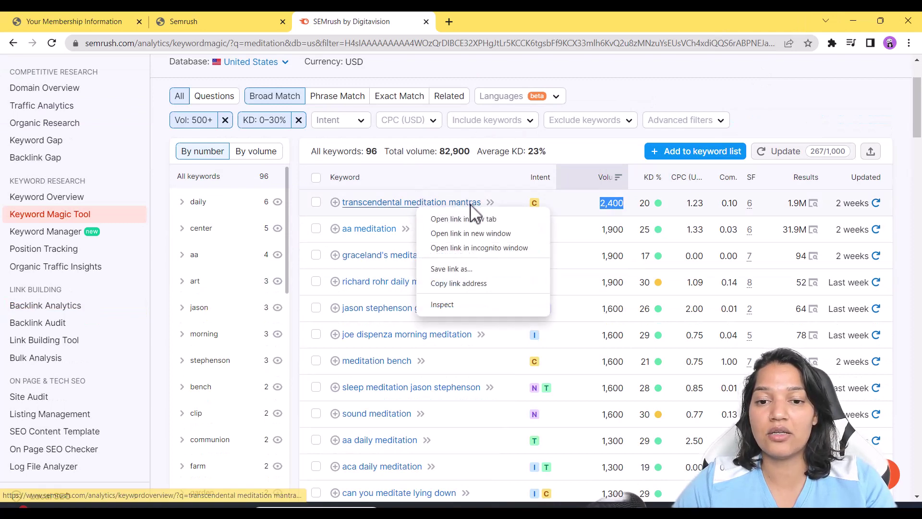
left_click(469, 218)
left_click(480, 21)
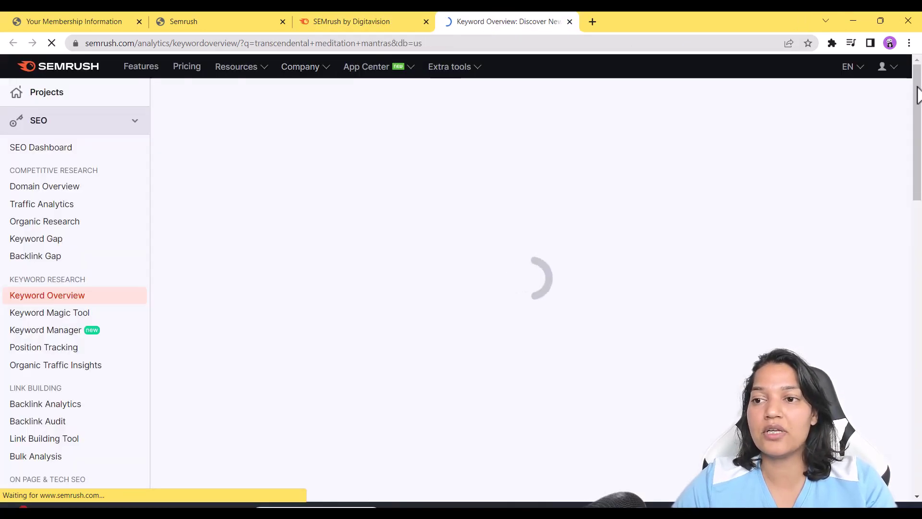
Examine the national metrics, keyword variations and questions for "transcendental meditation mantras"
scroll(917, 99, "down", 1)
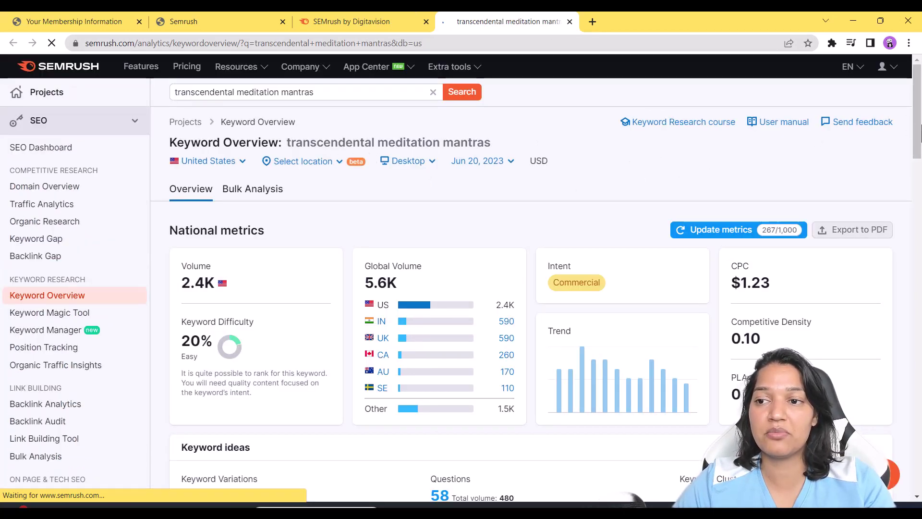
left_click_drag(918, 129, 912, 196)
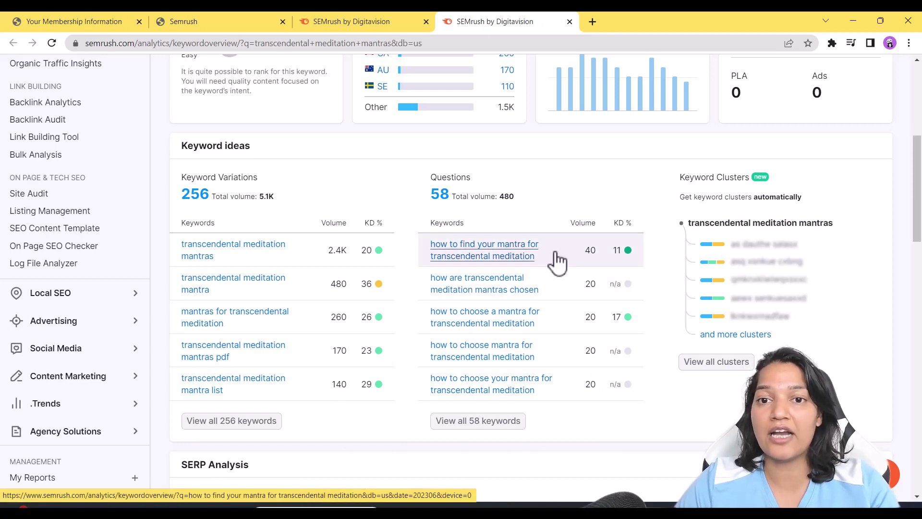
left_click_drag(914, 165, 918, 143)
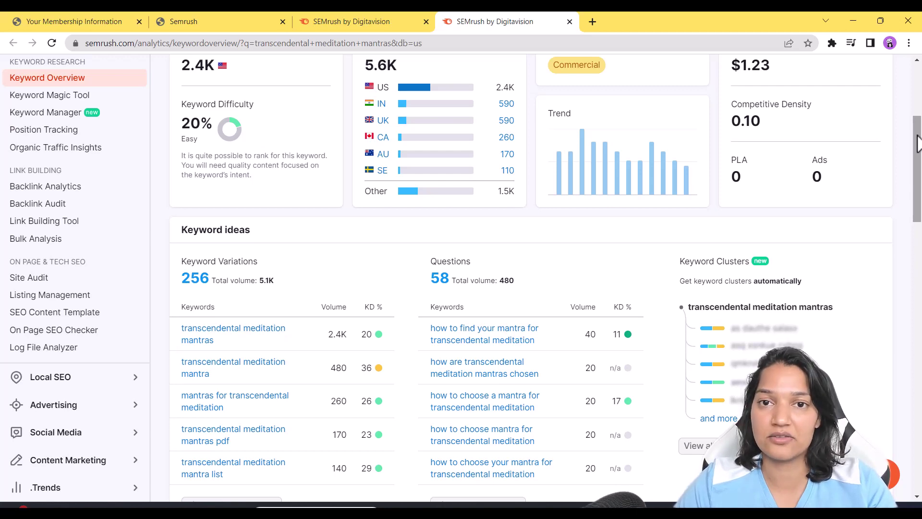
Examine the SERP Analysis for "transcendental meditation mantras", comparing authority scores, referring domains and backlinks of the top-ranking pages
left_click_drag(918, 143, 918, 77)
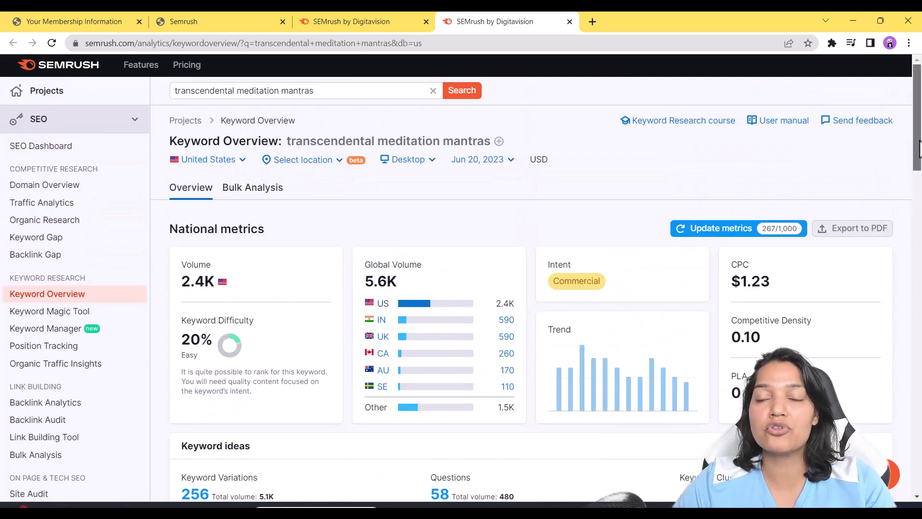
scroll(905, 222, "down", 3)
scroll(905, 222, "down", 5)
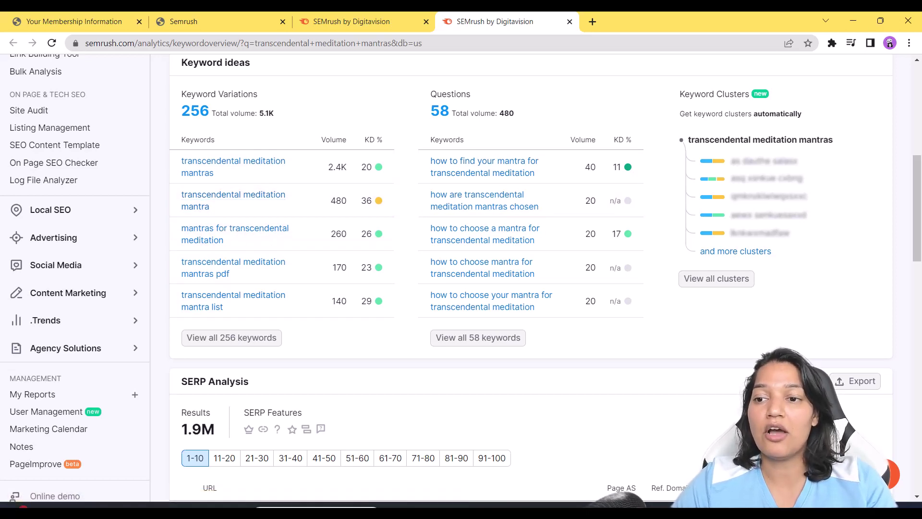
left_click_drag(917, 199, 918, 249)
left_click_drag(281, 164, 187, 168)
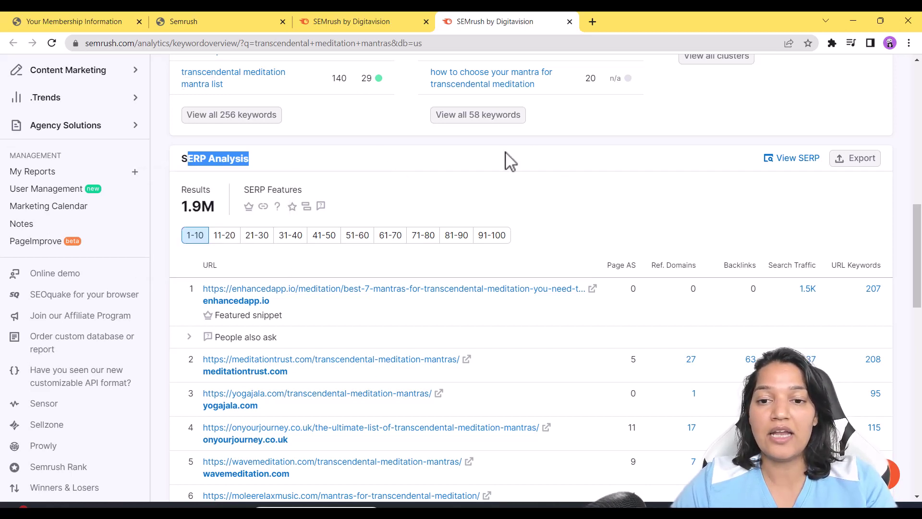
left_click(558, 163)
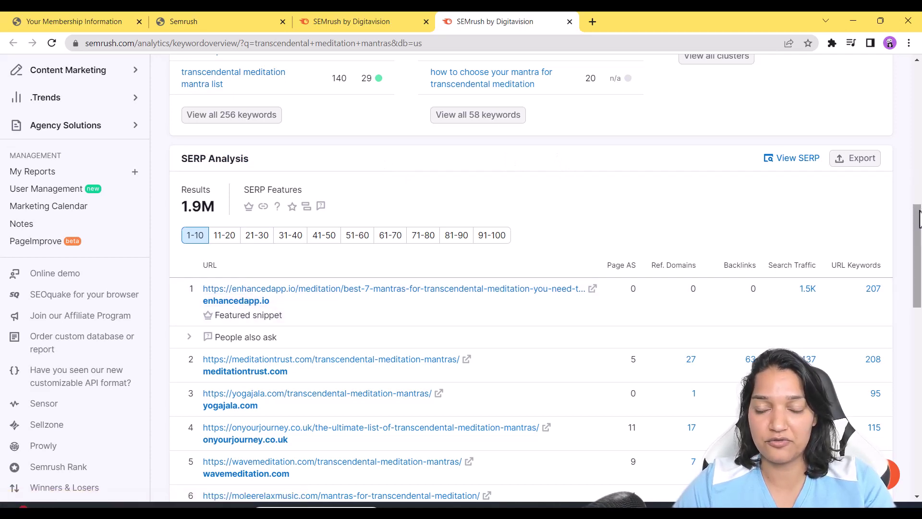
scroll(528, 279, "down", 2)
mouse_move(637, 185)
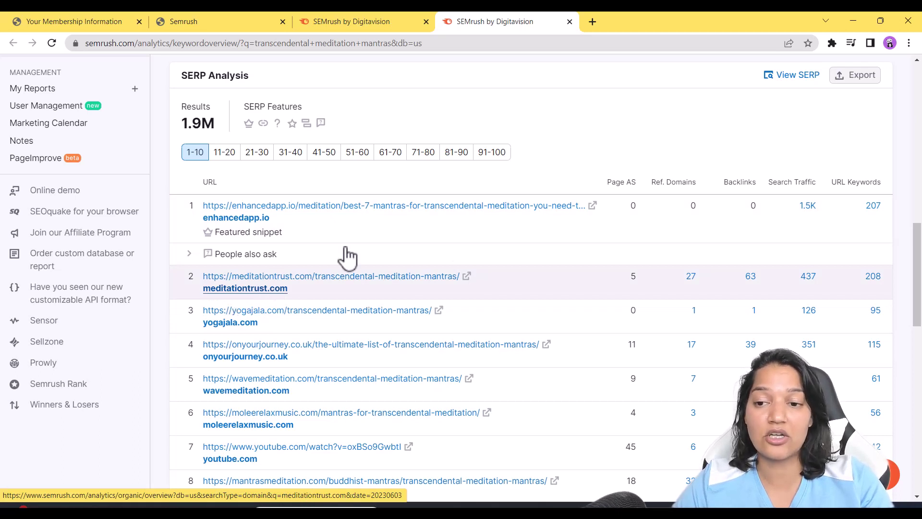
double_click(751, 277)
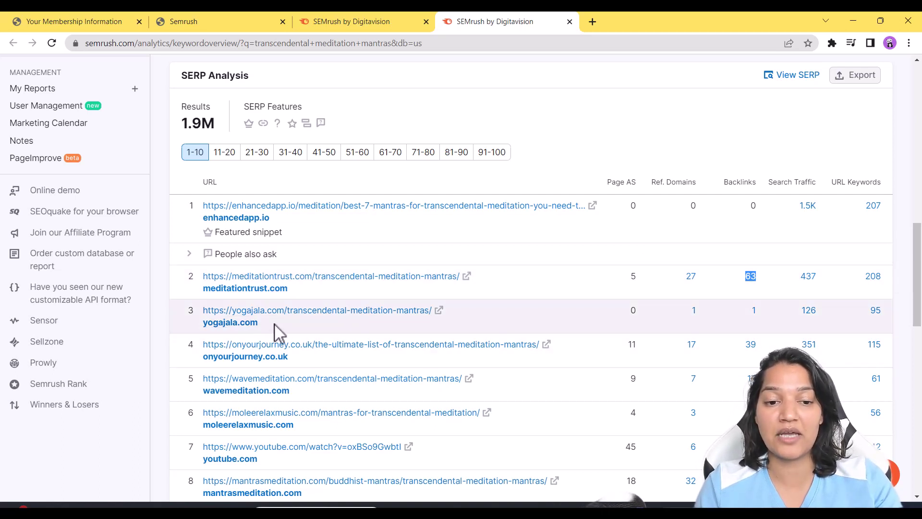
Copy the competitor domain yogajala.com from the SERP results, paste it into Notepad as a note, and minimize the window
left_click_drag(276, 329, 204, 324)
key("ctrl+c")
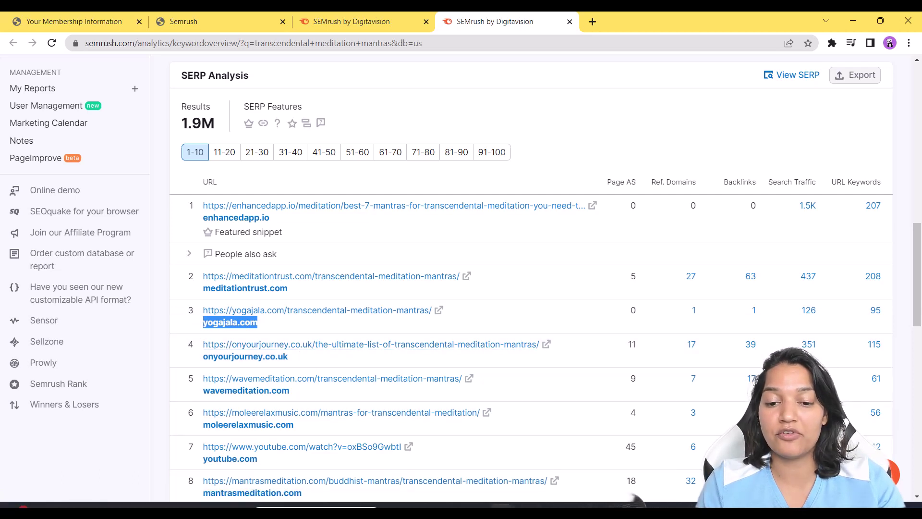
mouse_move(397, 506)
left_click(340, 506)
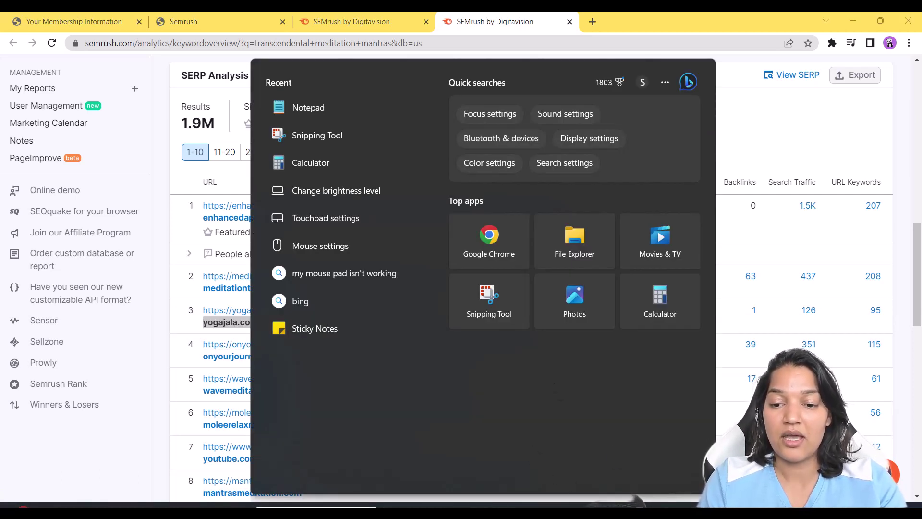
type("n")
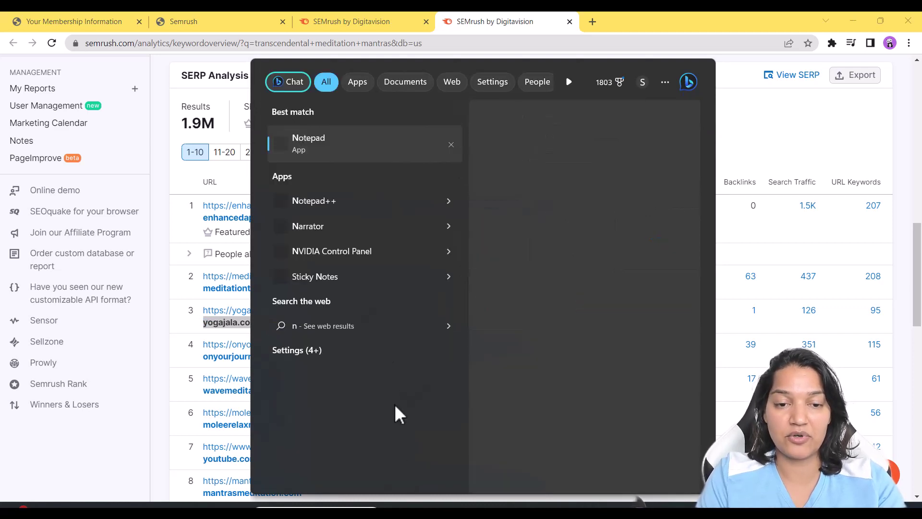
key("Return")
key("ctrl+v")
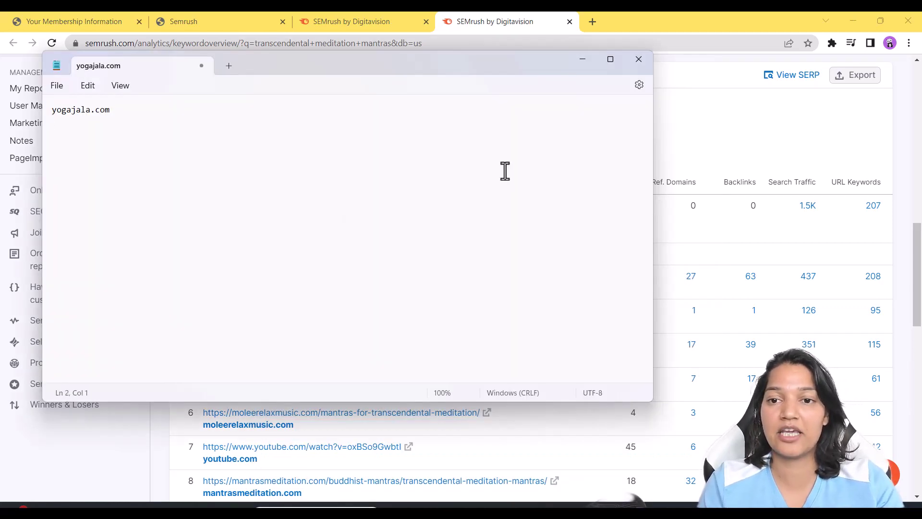
left_click(579, 61)
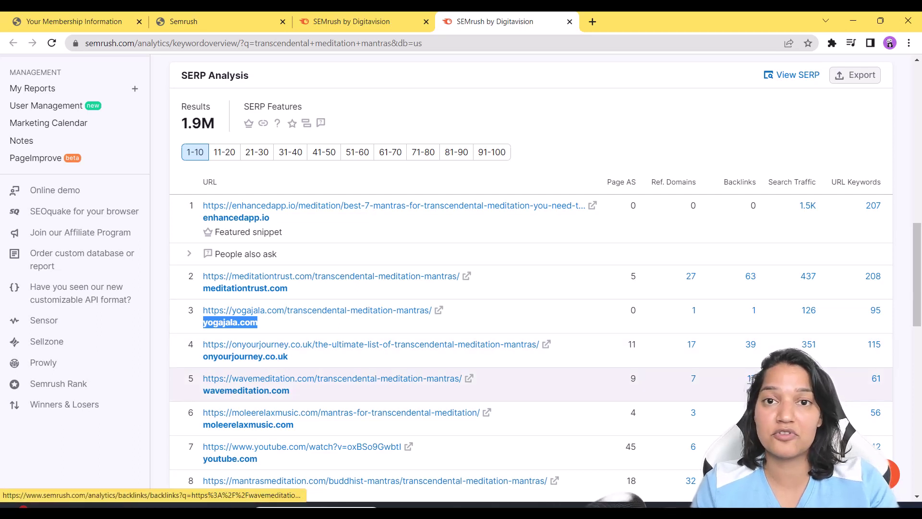
Examine the wavemeditation.com ranking entry, revisit the keyword ideas and national metrics, and reload the Keyword Overview
left_click_drag(313, 398, 195, 386)
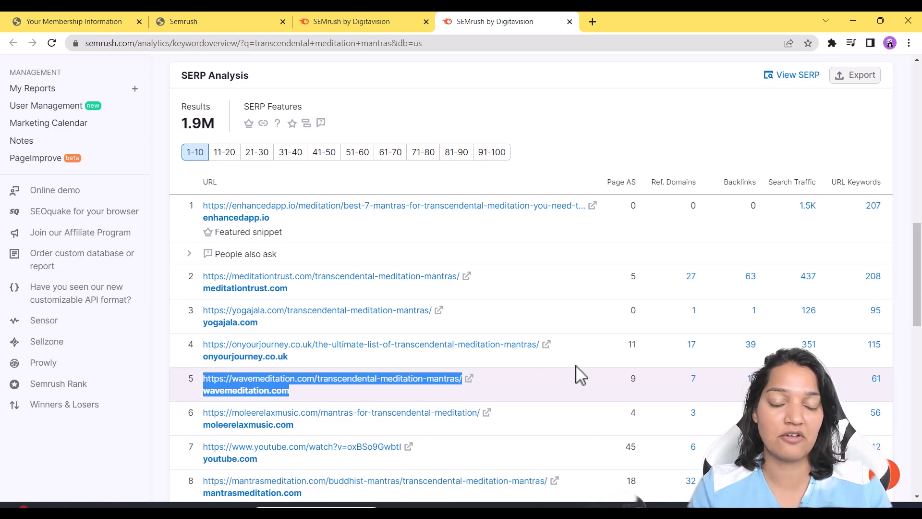
scroll(915, 269, "up", 2)
scroll(920, 196, "up", 5)
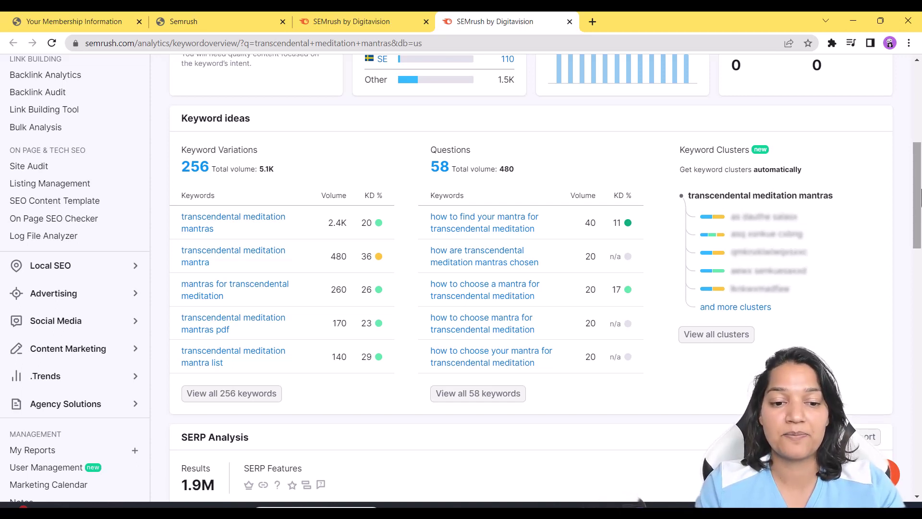
scroll(403, 196, "up", 6)
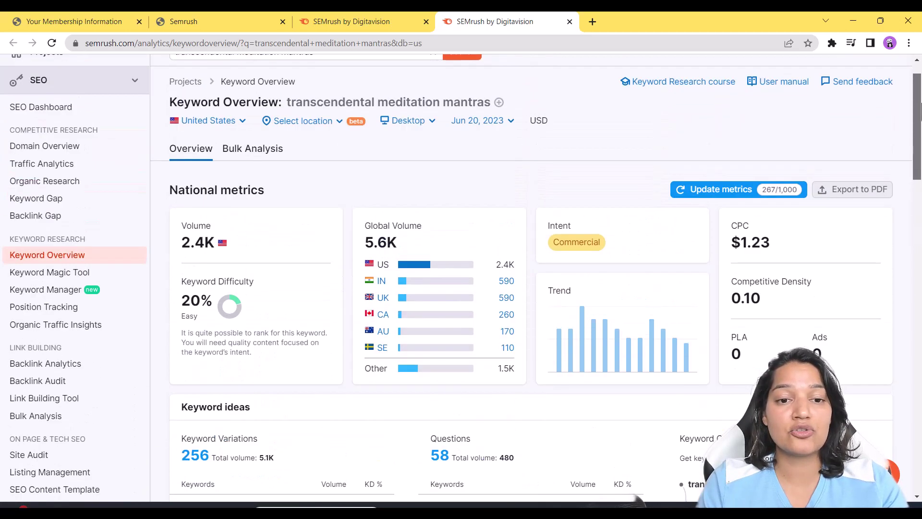
left_click(38, 259)
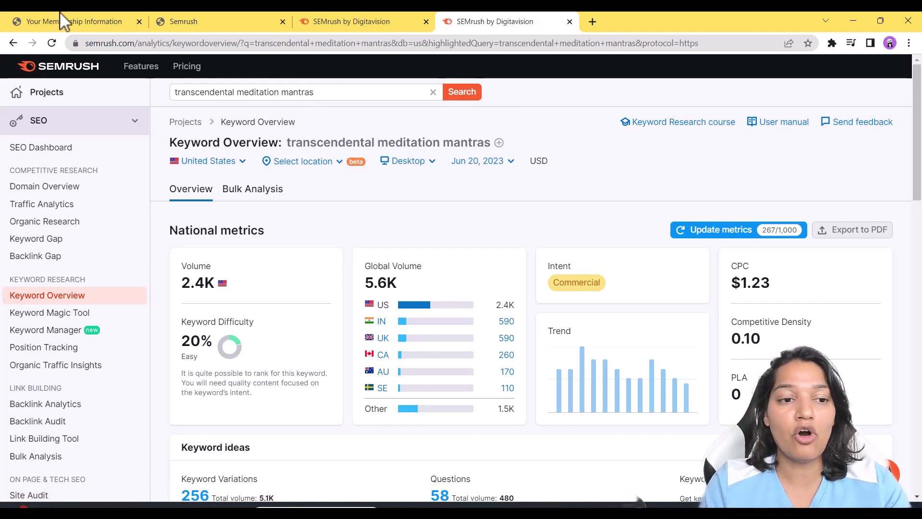
Return to the filtered Keyword Magic Tool results for "meditation" and check the average keyword difficulty and export options
left_click(339, 22)
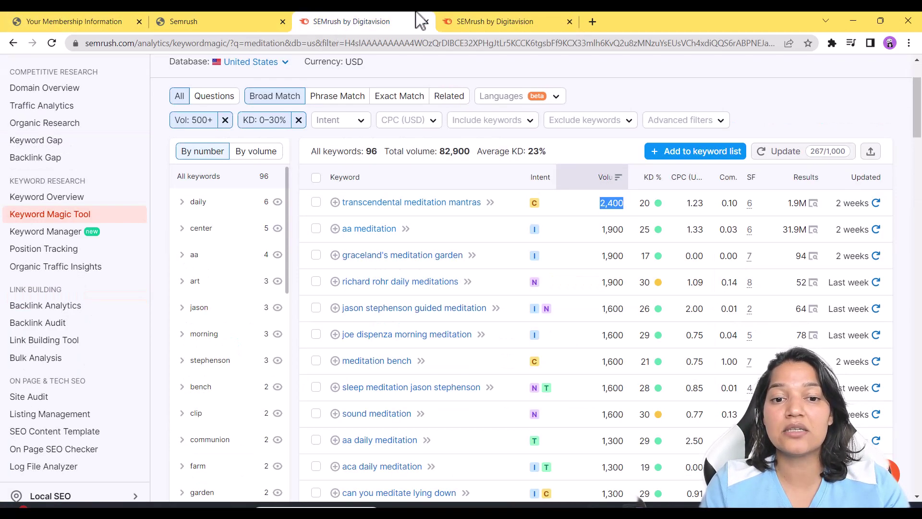
scroll(510, 169, "up", 2)
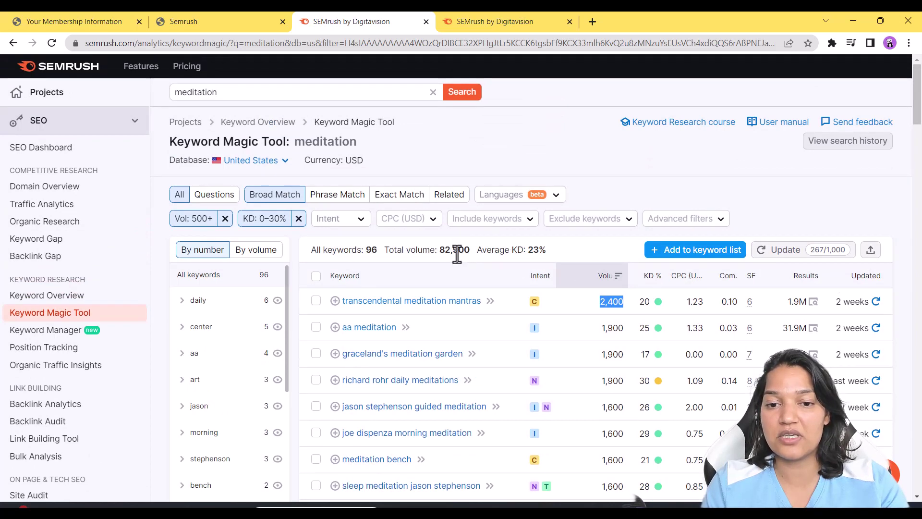
left_click_drag(481, 250, 520, 251)
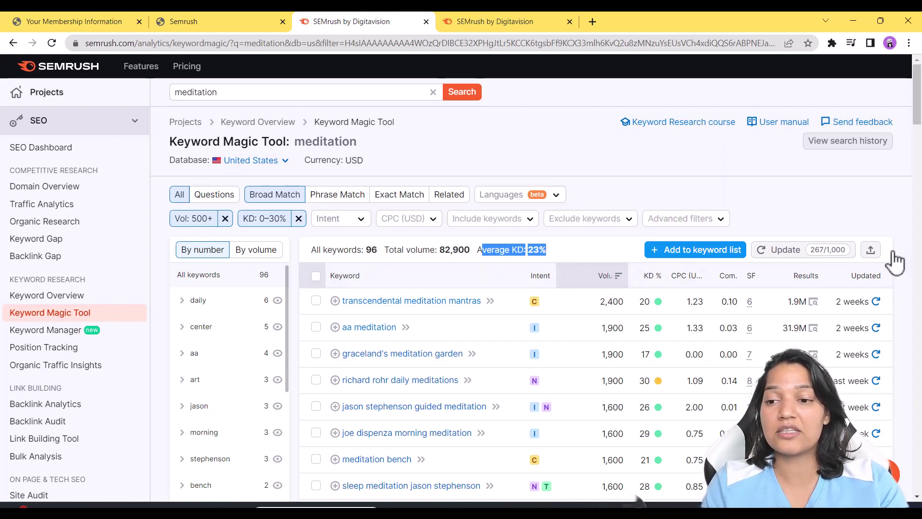
left_click(871, 249)
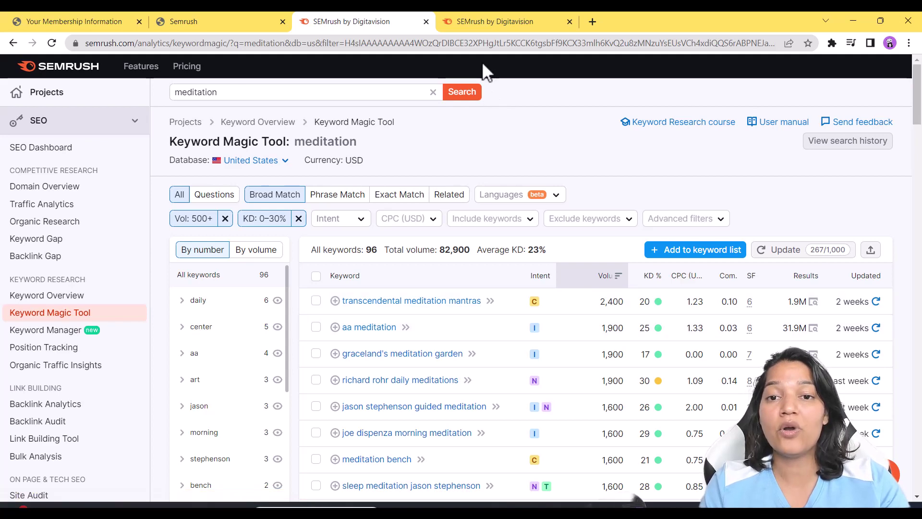
left_click(488, 22)
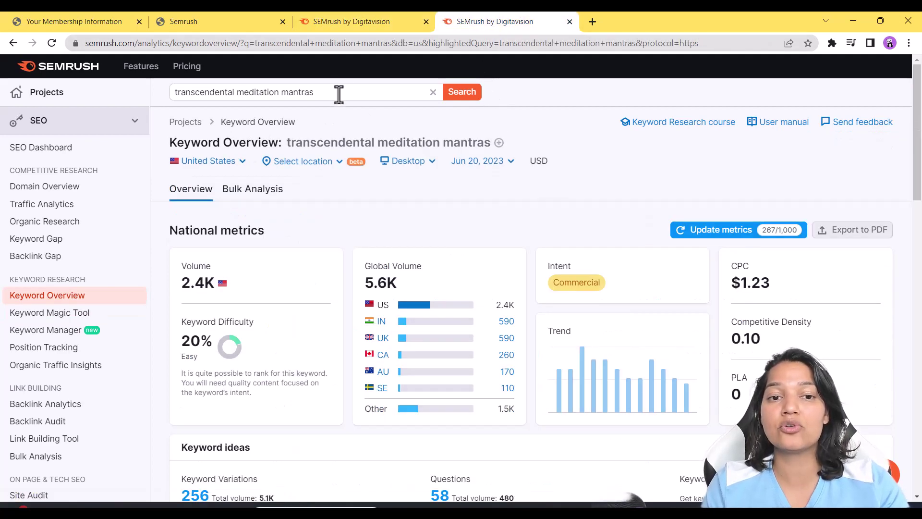
left_click_drag(339, 94, 172, 92)
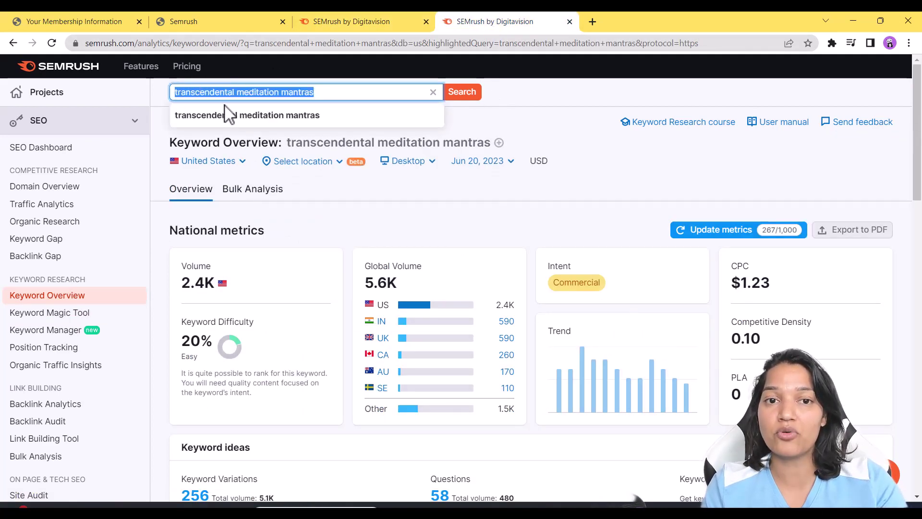
Find "can you meditate lying down" in the filtered Keyword Magic Tool list and open its overview in a new browser tab
left_click(360, 27)
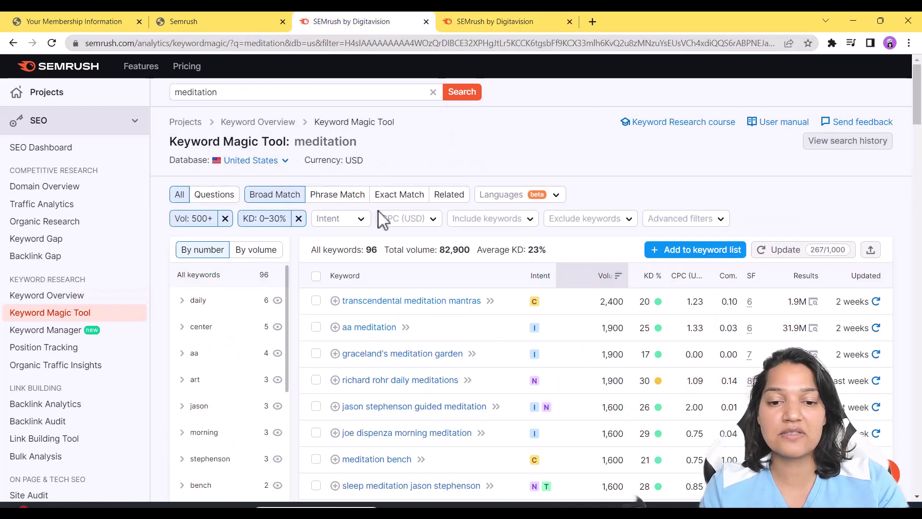
left_click_drag(914, 113, 917, 125)
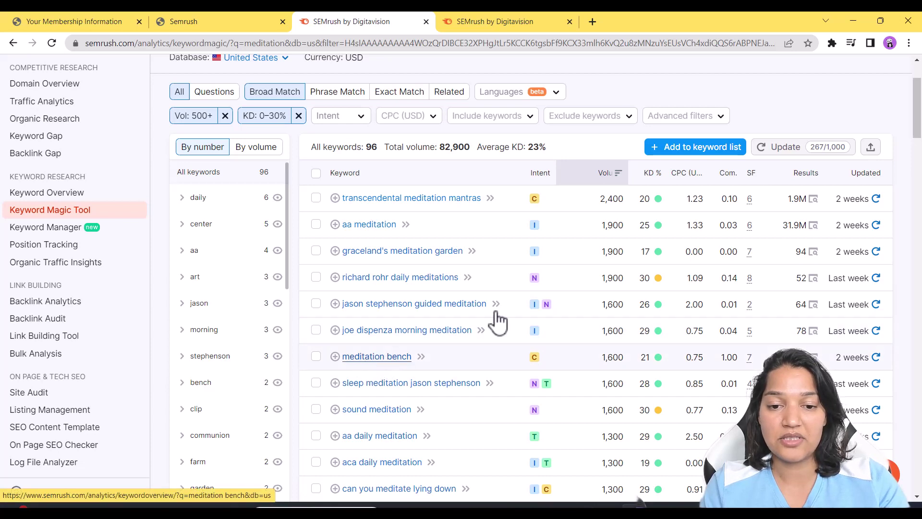
scroll(913, 154, "down", 5)
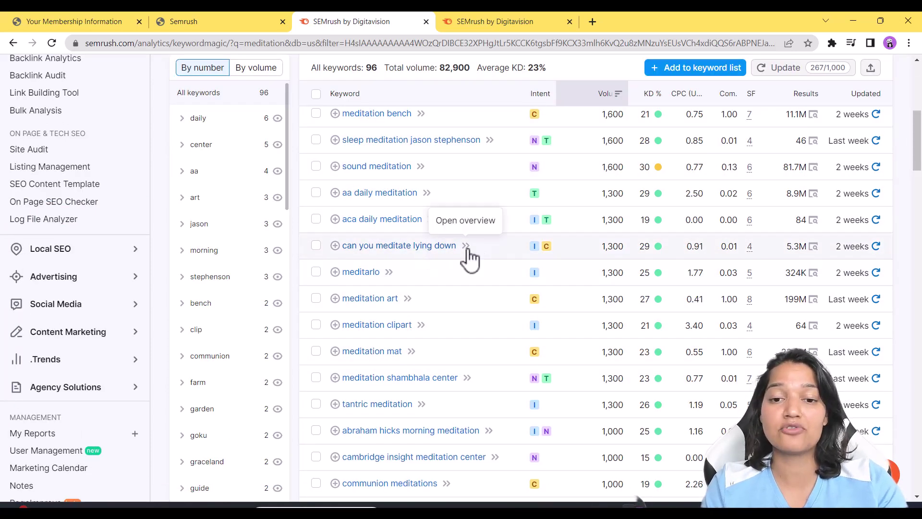
left_click(451, 248)
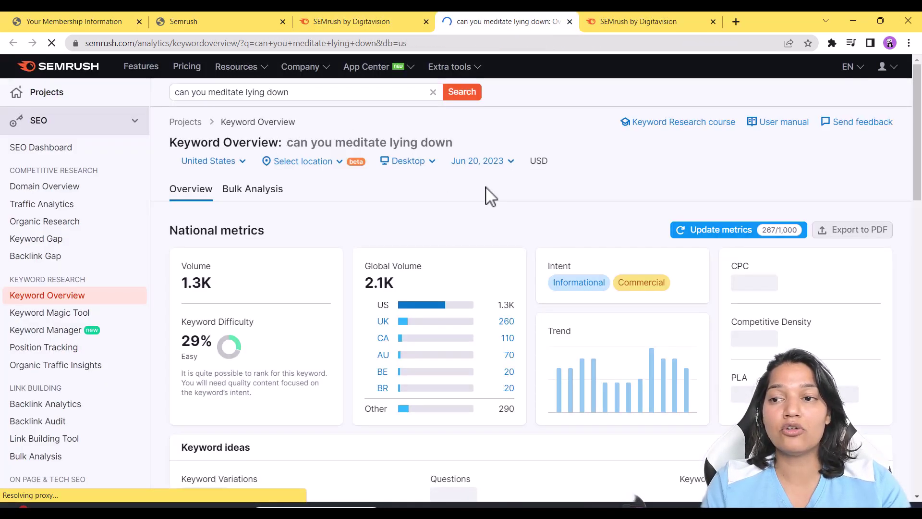
Review the national metrics, keyword variations and questions for "can you meditate lying down"
scroll(911, 168, "down", 5)
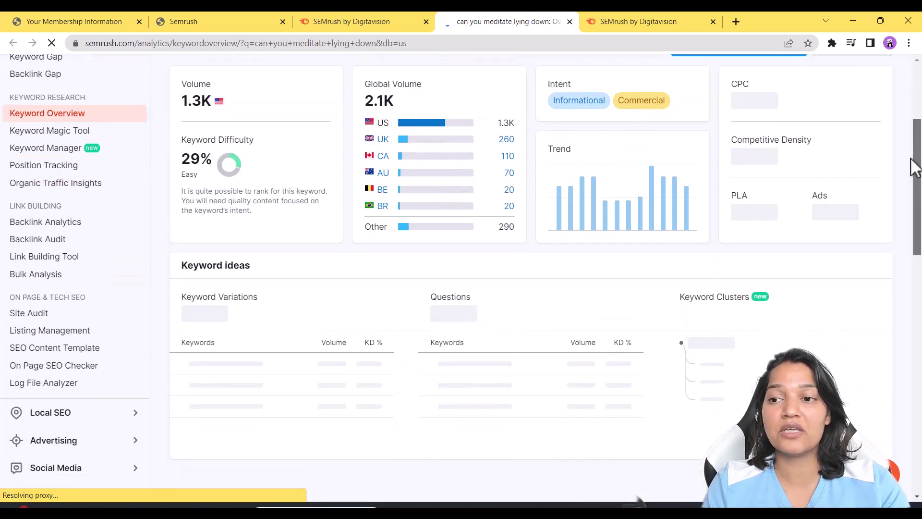
left_click_drag(905, 174, 903, 181)
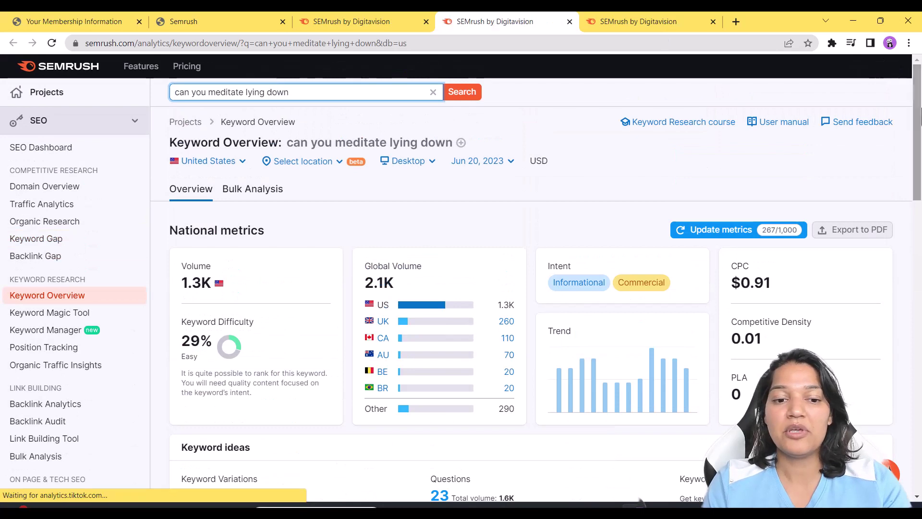
left_click_drag(916, 114, 906, 197)
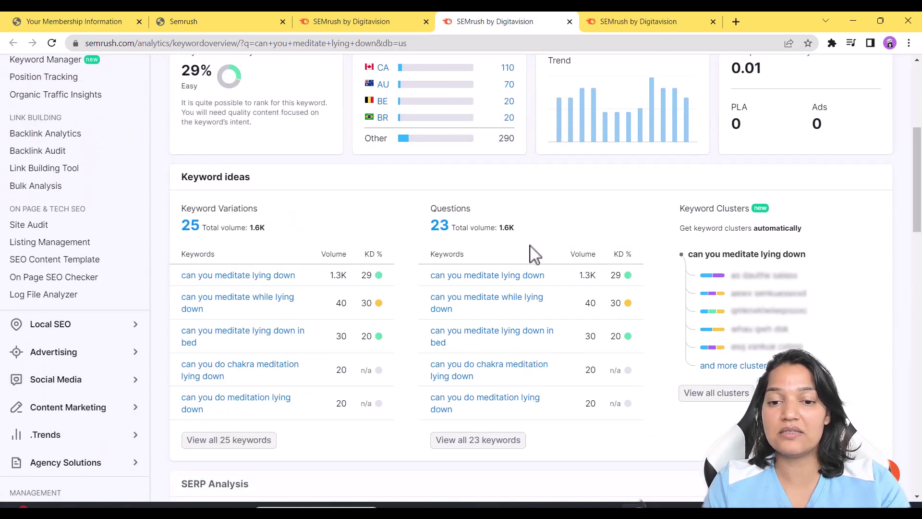